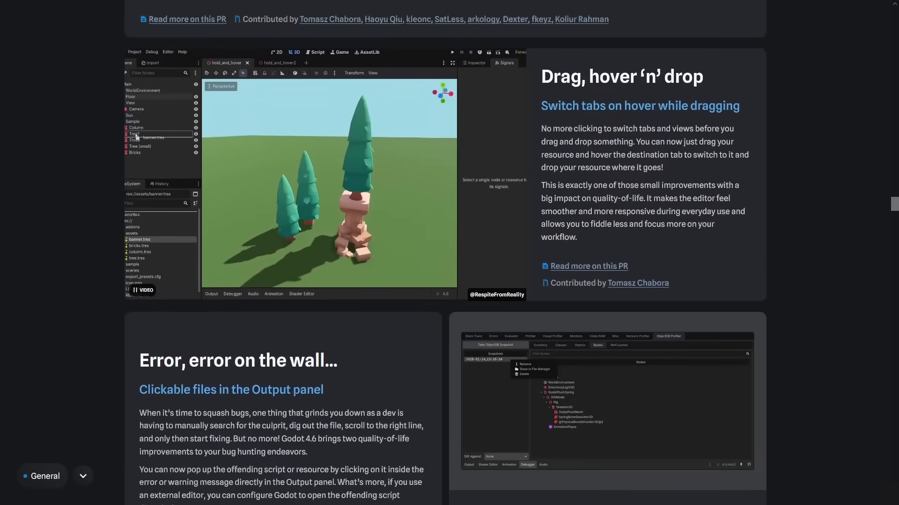
# Look through the Godot 4.6 release notes, from the editor improvements past rendering, internationalization, XR and platforms to scripting.
pyautogui.scroll(-5, 450, 252)
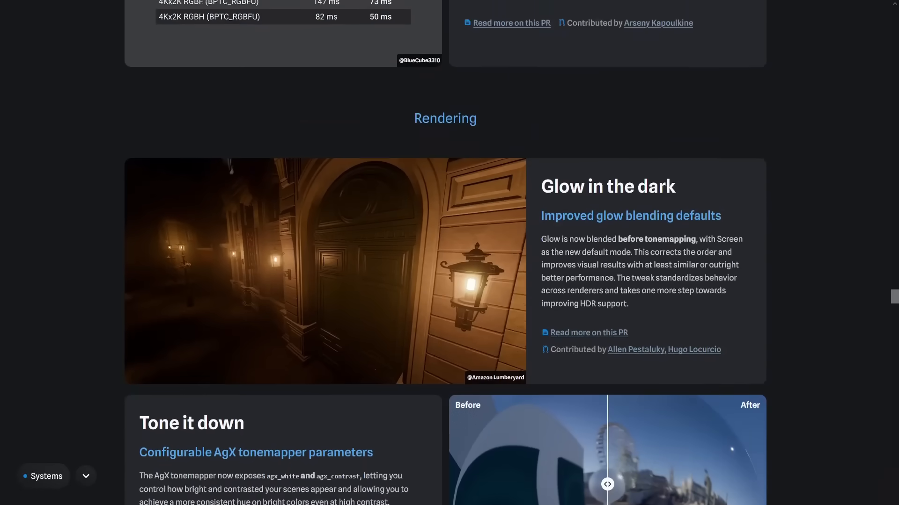
pyautogui.scroll(-20, 449, 253)
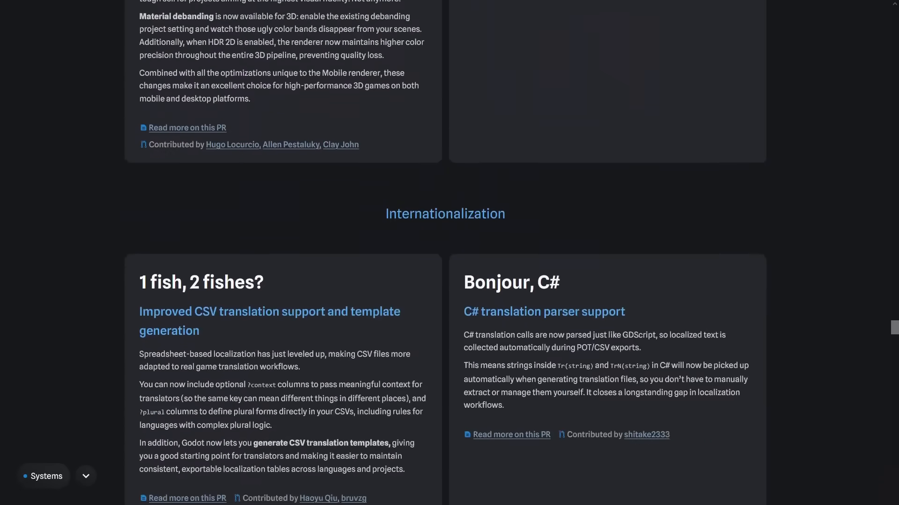
pyautogui.scroll(-20, 449, 253)
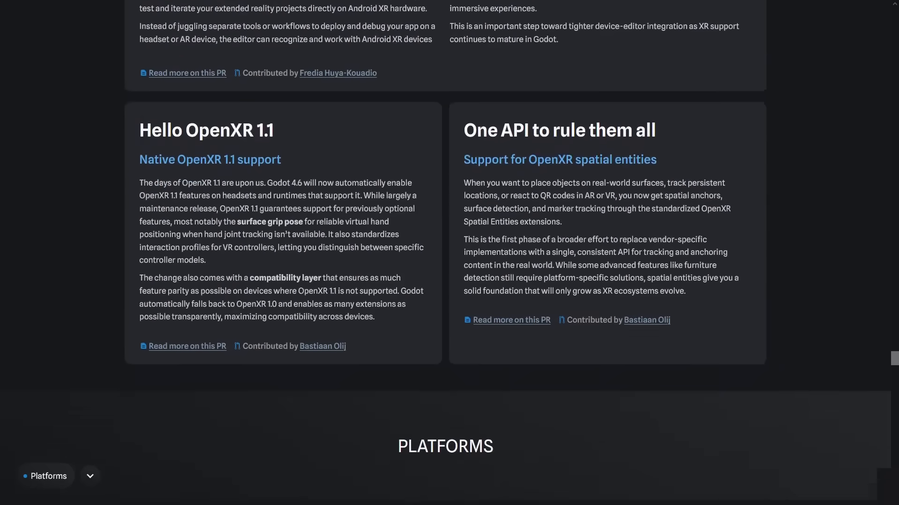
pyautogui.scroll(-15, 449, 253)
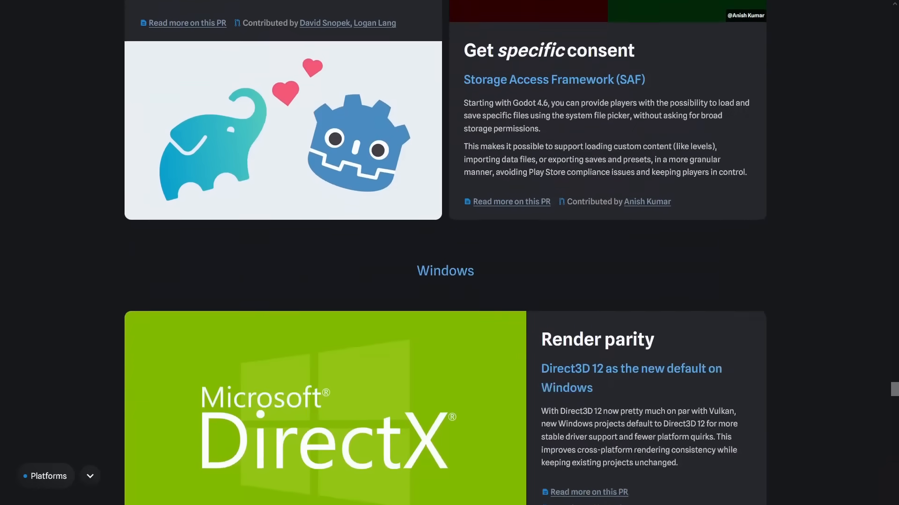
pyautogui.scroll(-10, 450, 252)
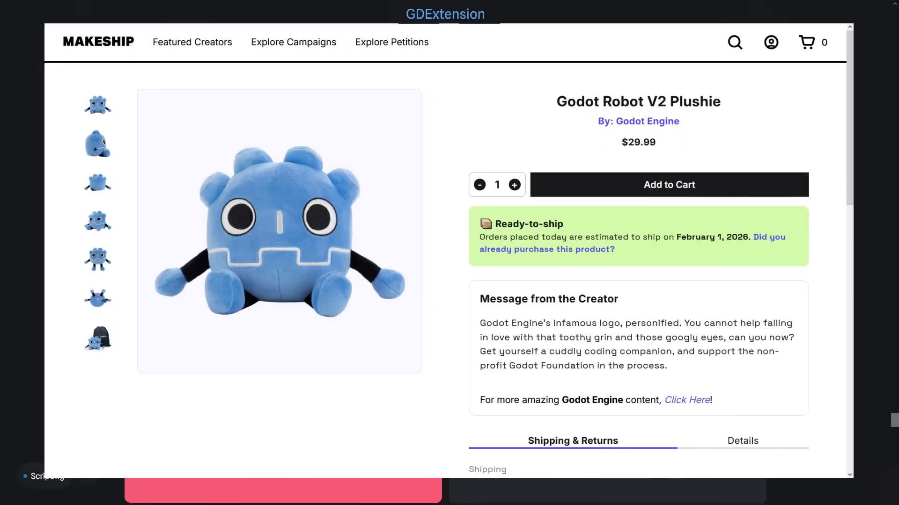
pyautogui.scroll(-15, 449, 253)
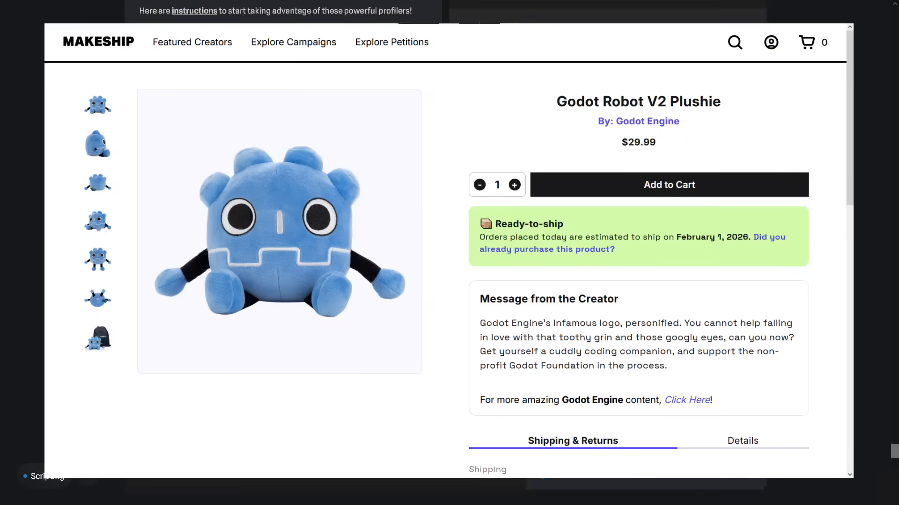
pyautogui.scroll(-12, 450, 253)
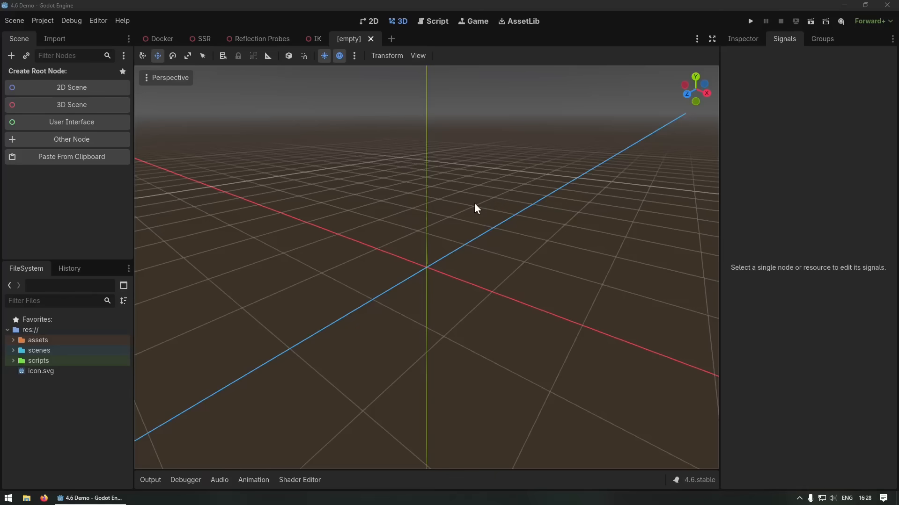
pyautogui.moveTo(475, 209); pyautogui.dragTo(403, 219, button='middle')
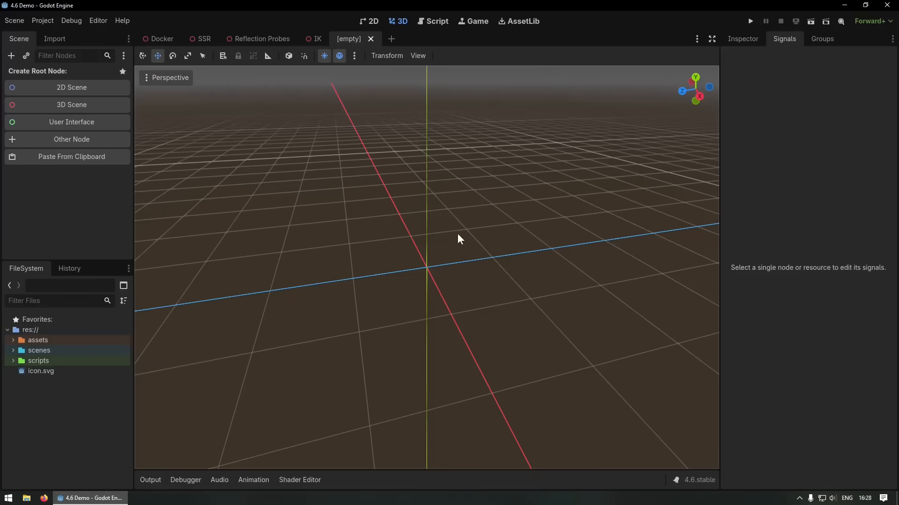
pyautogui.moveTo(459, 239); pyautogui.dragTo(369, 258, button='middle')
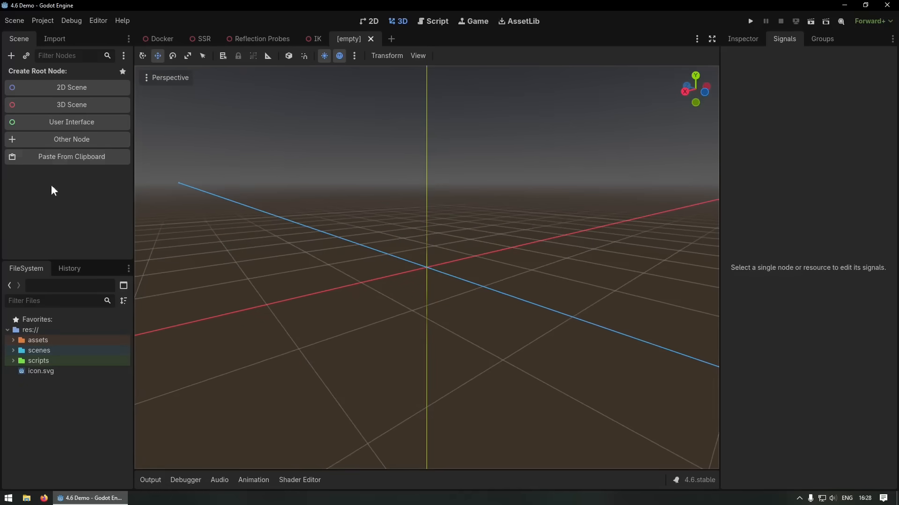
pyautogui.moveTo(385, 287); pyautogui.dragTo(379, 317, button='middle')
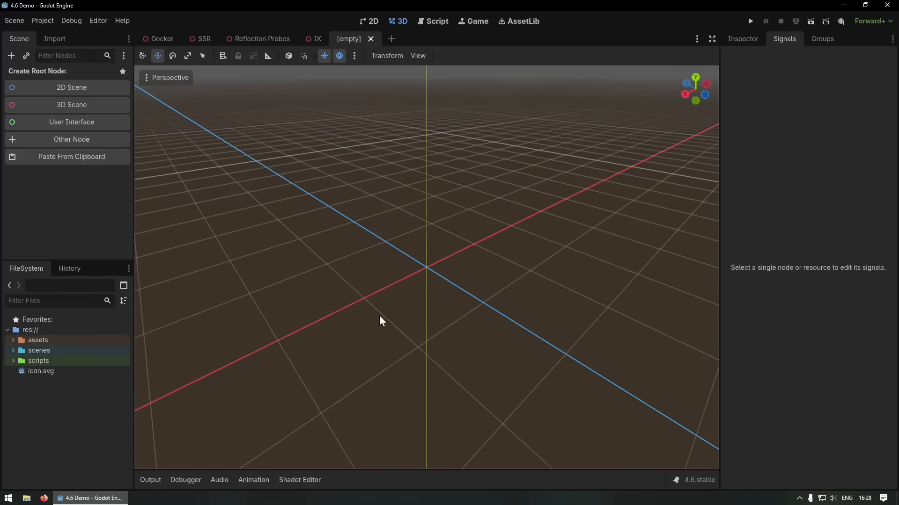
# Set the Base Spacing of the editor's interface theme to 3 in the Editor Settings.
pyautogui.click(100, 24)
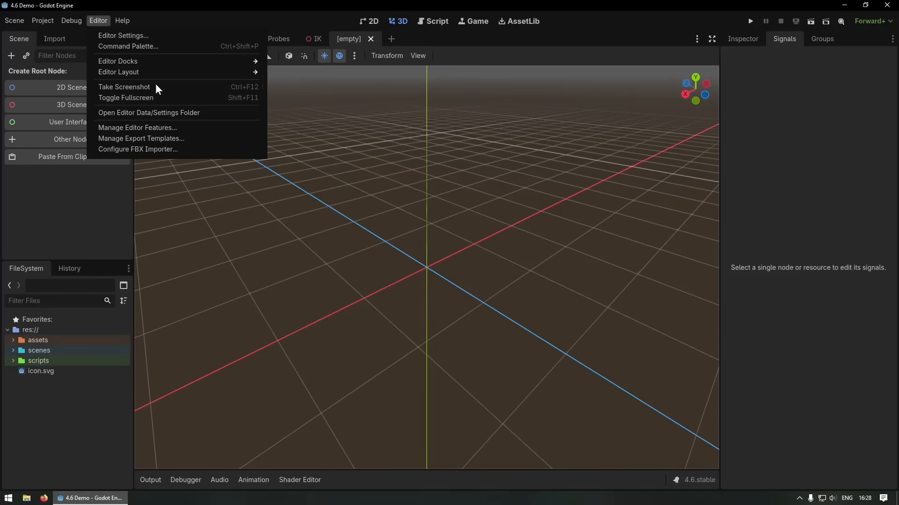
pyautogui.click(132, 34)
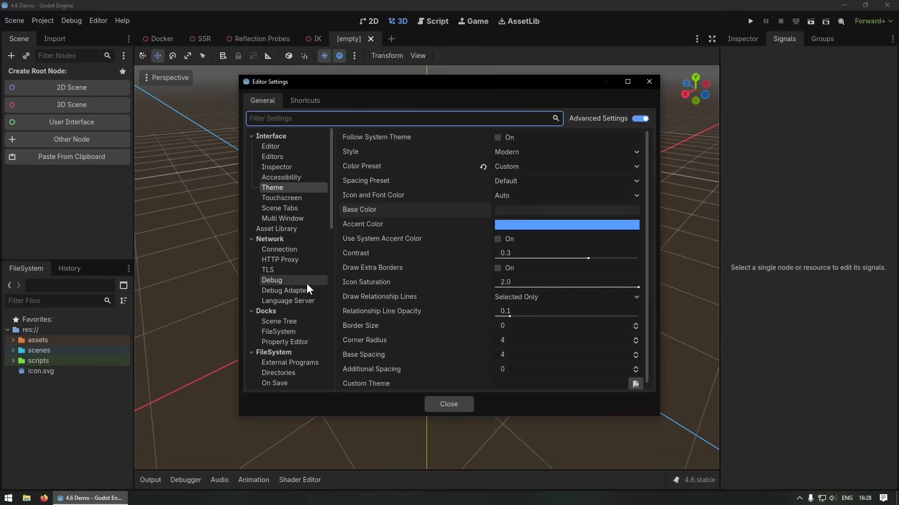
pyautogui.click(275, 189)
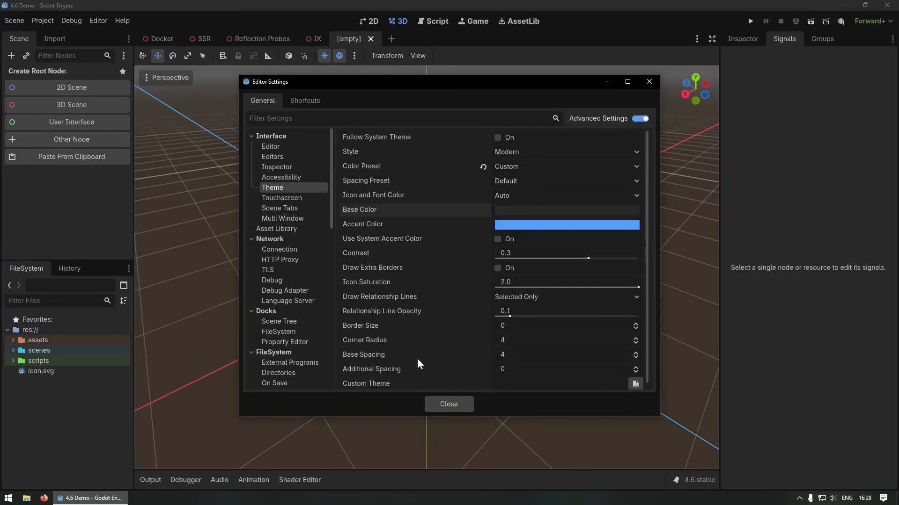
pyautogui.click(534, 354)
pyautogui.write('3')
pyautogui.press('Return')
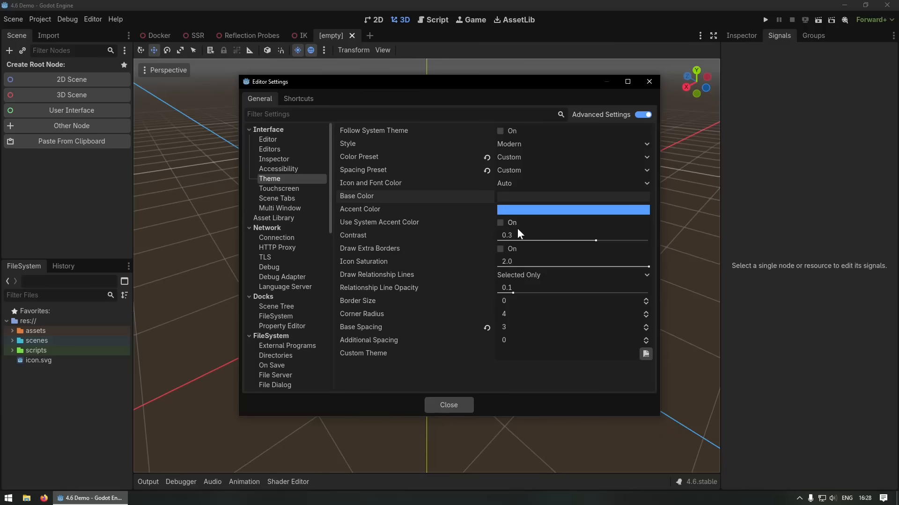
# Change the editor theme's Base Color to the dark brown 40332d.
pyautogui.moveTo(394, 82); pyautogui.dragTo(354, 98)
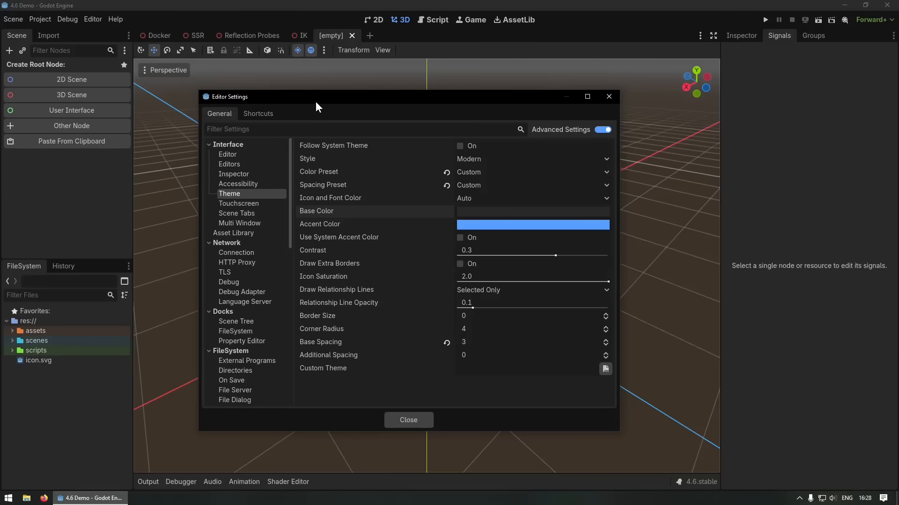
pyautogui.moveTo(321, 98); pyautogui.dragTo(322, 92)
pyautogui.click(473, 204)
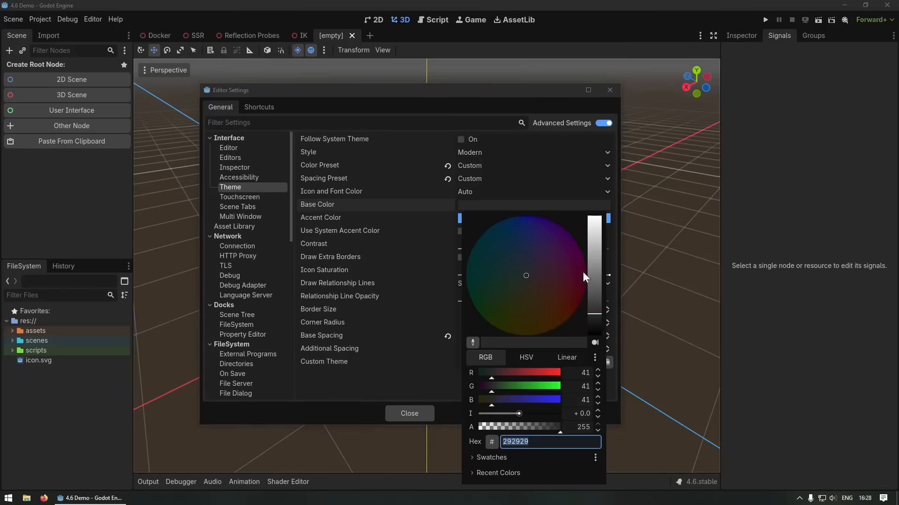
pyautogui.click(534, 284)
pyautogui.click(596, 307)
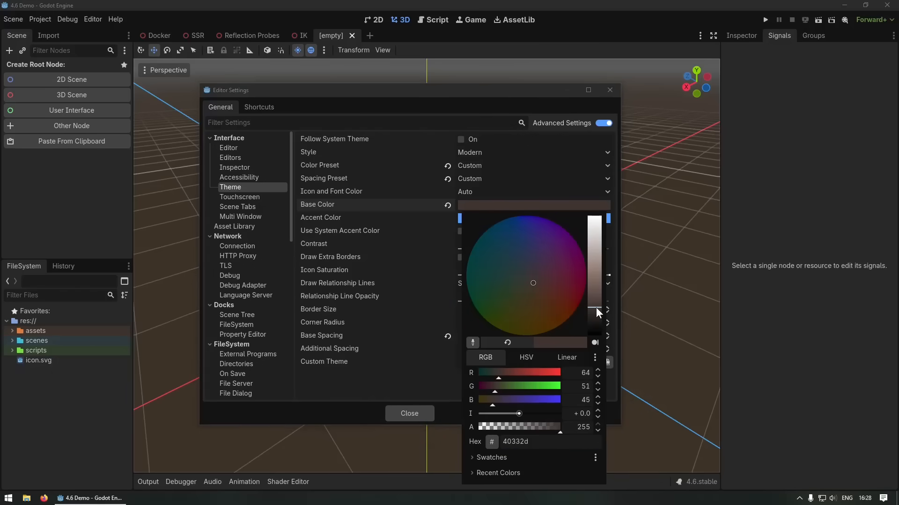
pyautogui.click(403, 211)
# Change the editor theme's Accent Color to a dark rust orange.
pyautogui.click(508, 220)
pyautogui.moveTo(546, 304); pyautogui.dragTo(555, 306)
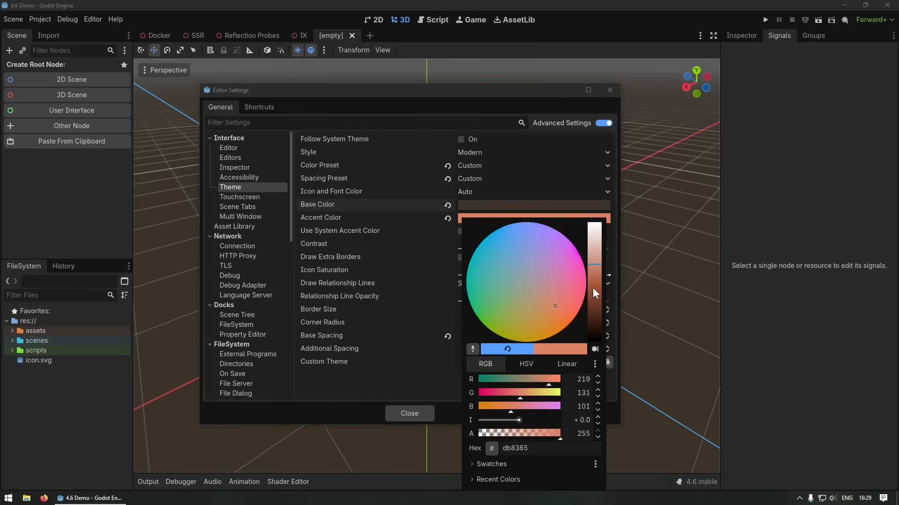
pyautogui.click(596, 308)
pyautogui.click(422, 203)
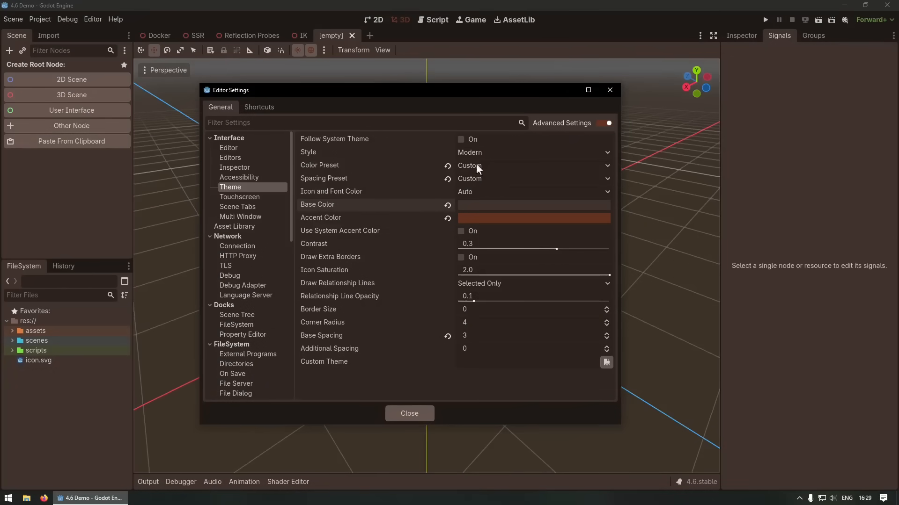
# Reset the editor theme's Base Color to its default.
pyautogui.moveTo(424, 91); pyautogui.dragTo(505, 112)
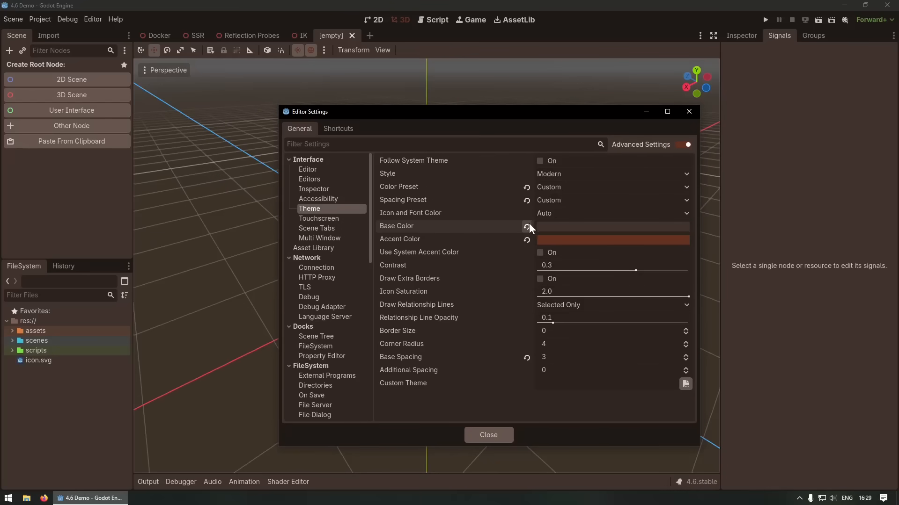
pyautogui.click(526, 227)
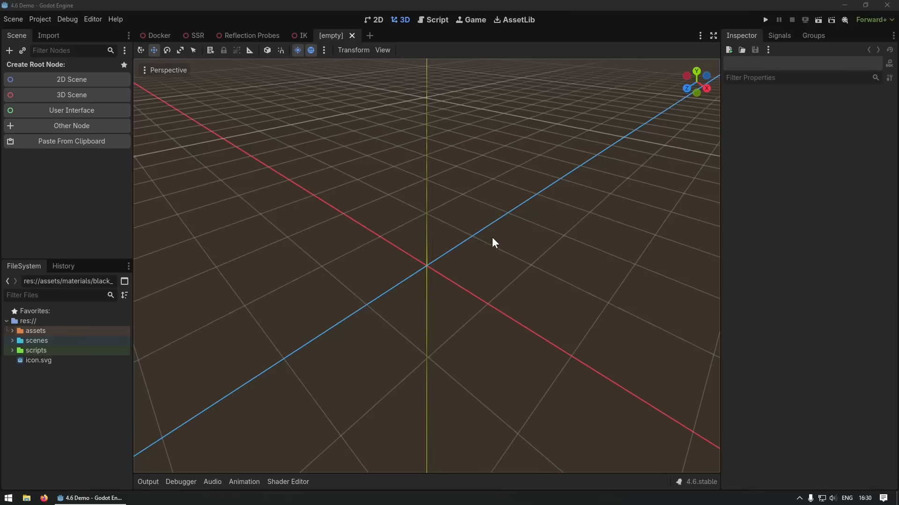
# Transfer the black_grid.tres material from the assets/materials folder to the Inspector.
pyautogui.click(13, 332)
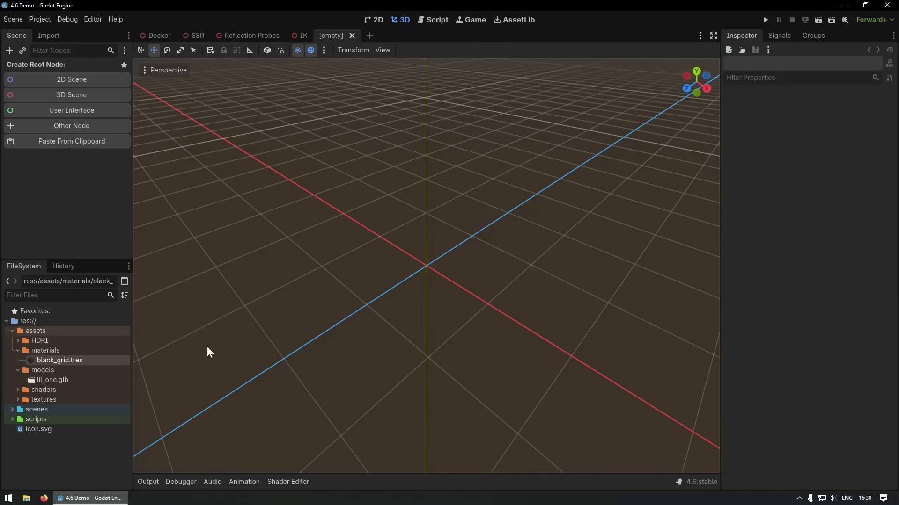
pyautogui.moveTo(34, 363)
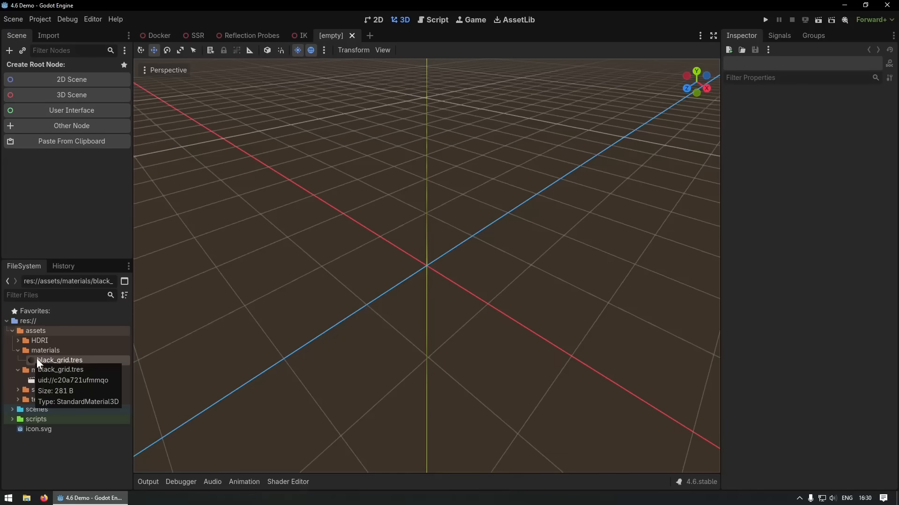
pyautogui.moveTo(34, 364); pyautogui.dragTo(831, 169)
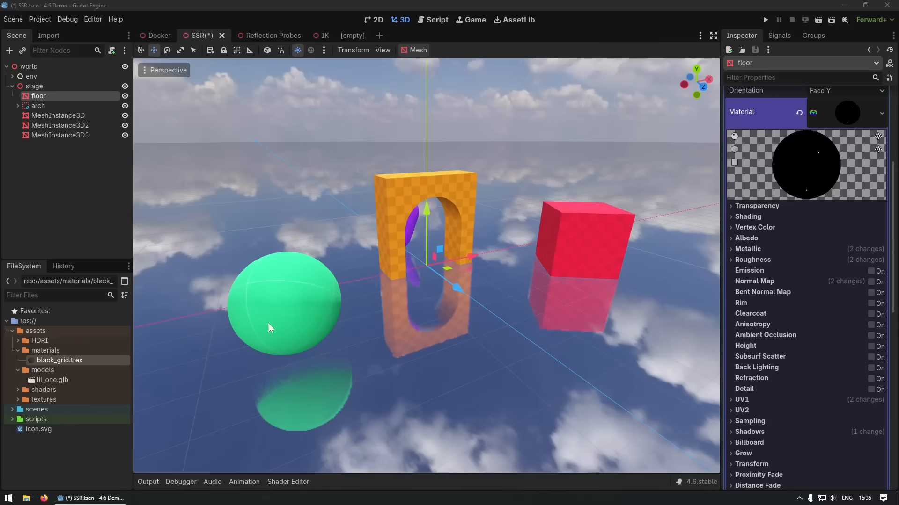
# Examine the floor's reflections of the sphere, arch and cube from several angles, toggling the floor material's Normal Map.
pyautogui.moveTo(268, 323); pyautogui.dragTo(238, 339, button='middle')
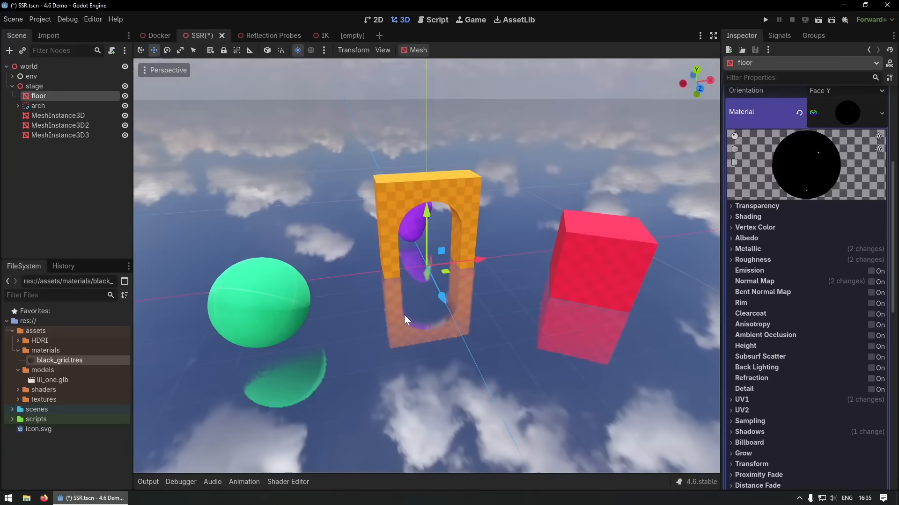
pyautogui.moveTo(402, 327); pyautogui.dragTo(421, 341, button='middle')
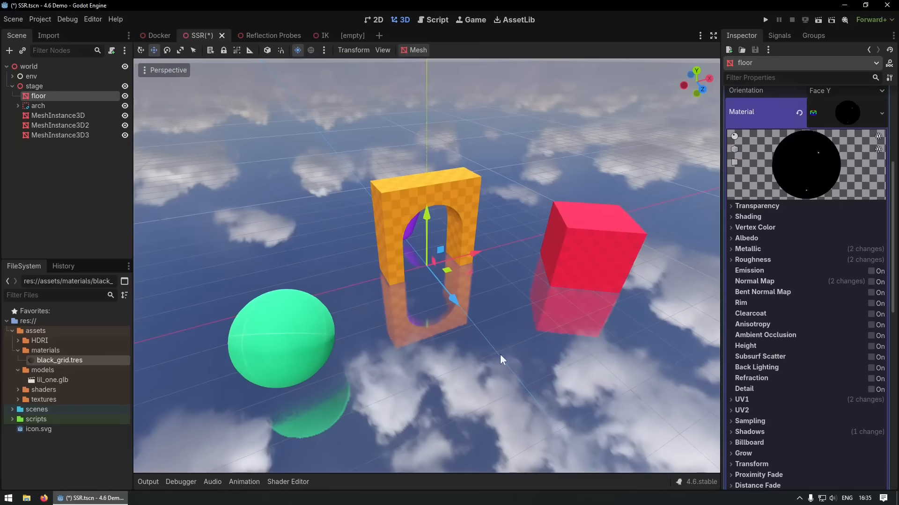
pyautogui.moveTo(515, 374); pyautogui.dragTo(453, 349, button='middle')
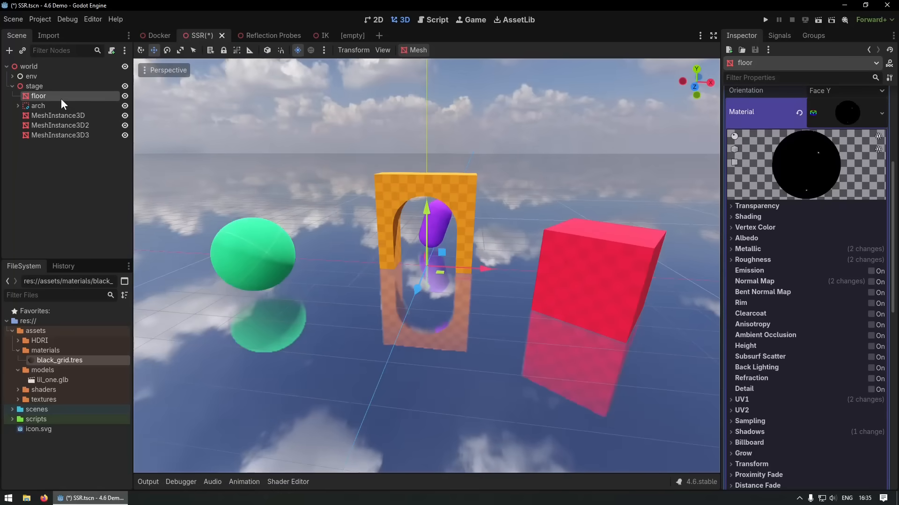
pyautogui.click(874, 283)
pyautogui.moveTo(344, 325); pyautogui.dragTo(391, 338, button='middle')
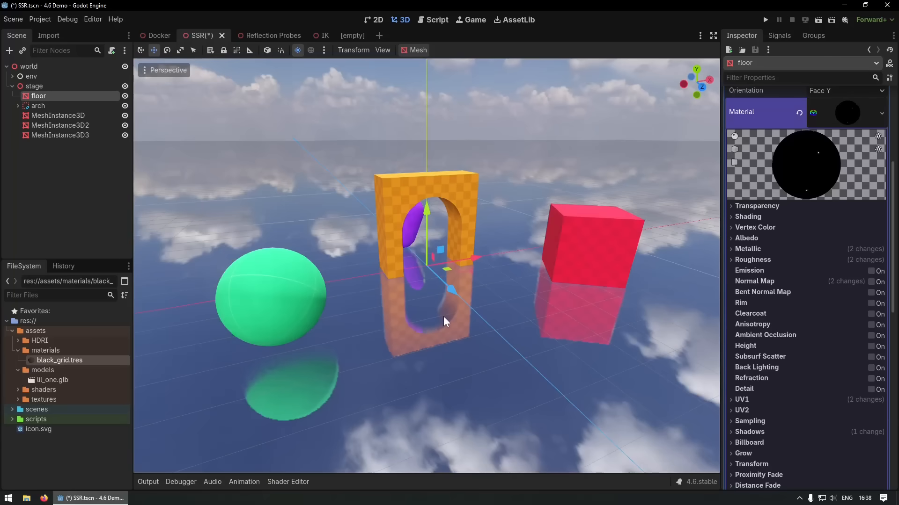
pyautogui.moveTo(538, 315); pyautogui.dragTo(501, 315, button='middle')
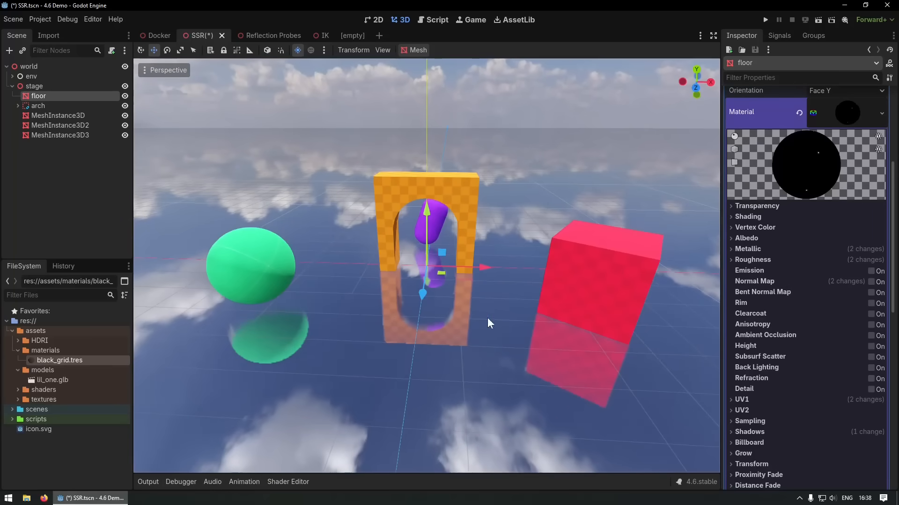
# Find the SSR options in the Project Settings and turn off Half Size for Screen Space Reflection.
pyautogui.click(43, 22)
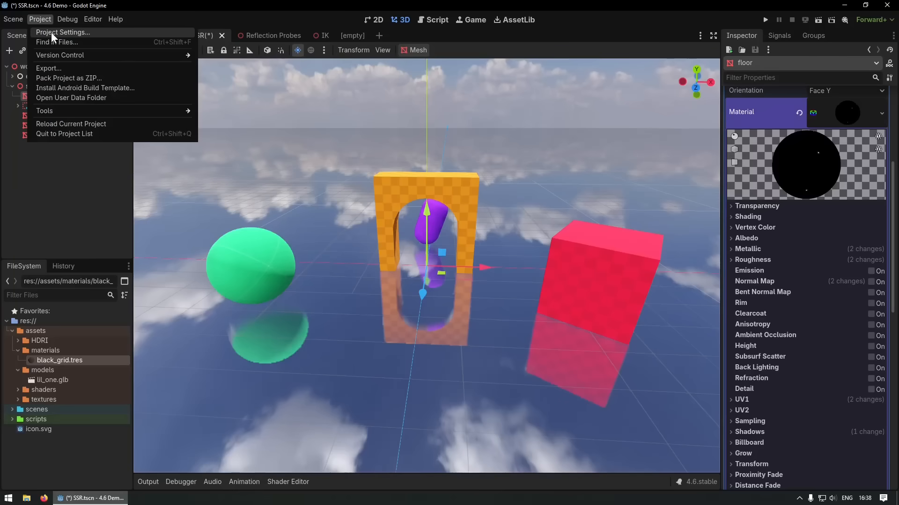
pyautogui.click(46, 32)
pyautogui.write('SSR')
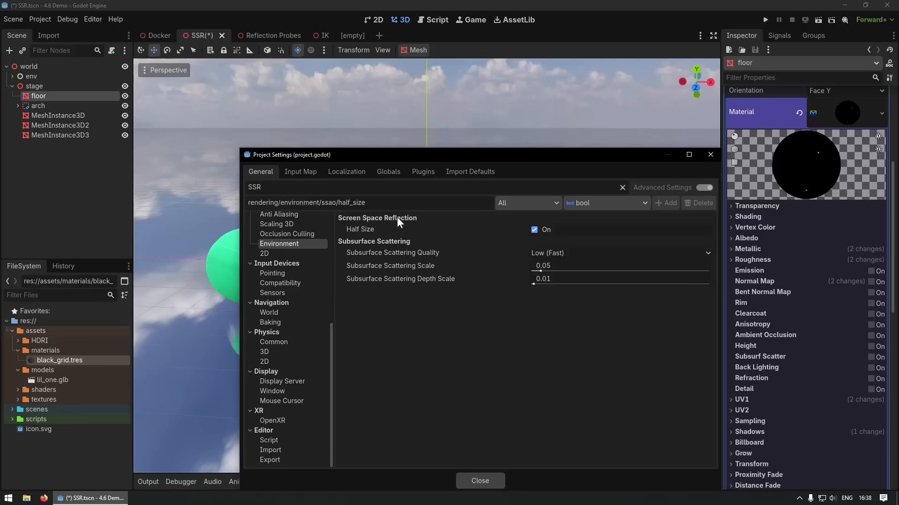
pyautogui.click(534, 229)
pyautogui.moveTo(496, 154); pyautogui.dragTo(779, 183)
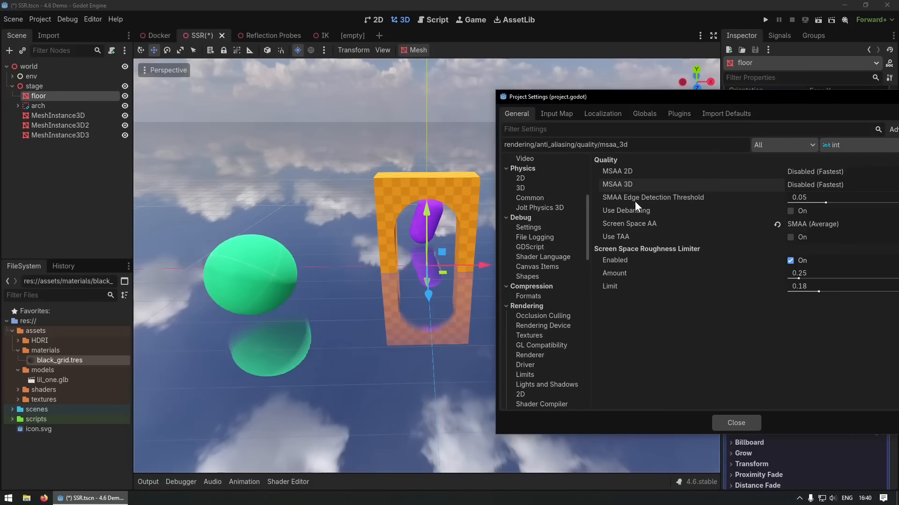
# Set the project's MSAA 3D anti-aliasing quality to 2× (Average).
pyautogui.click(804, 186)
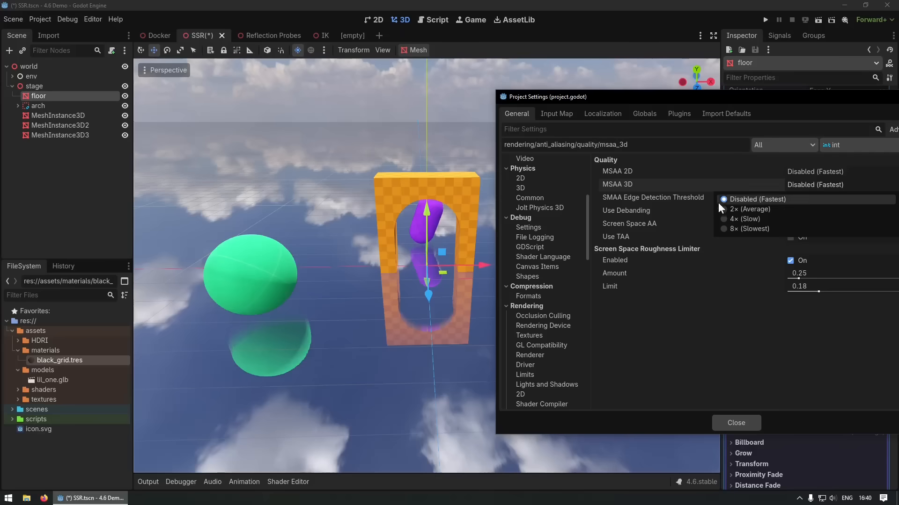
pyautogui.click(742, 207)
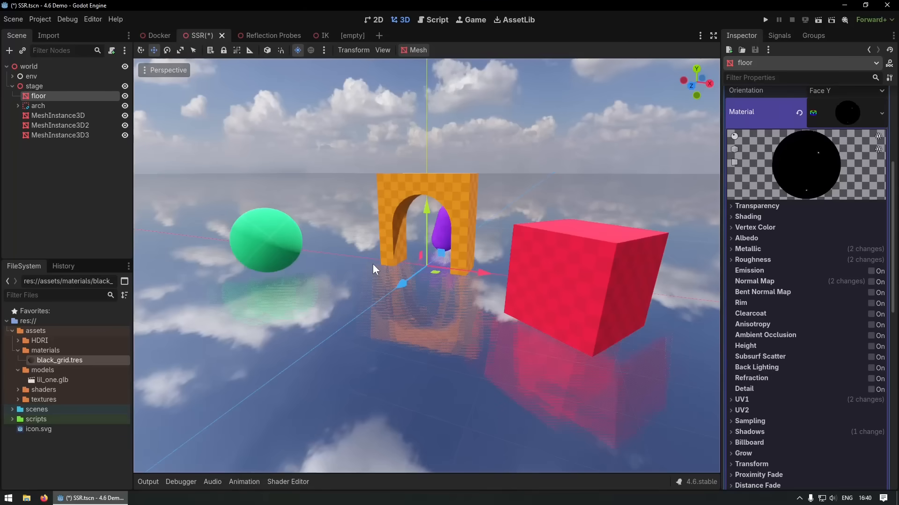
# Inspect the quality of the objects' floor reflections from different angles, both close up and from farther away.
pyautogui.moveTo(325, 267); pyautogui.dragTo(451, 303, button='middle')
pyautogui.scroll(8, 453, 303)
pyautogui.moveTo(553, 291); pyautogui.dragTo(381, 276, button='middle')
pyautogui.scroll(-5, 436, 293)
pyautogui.scroll(-2, 344, 297)
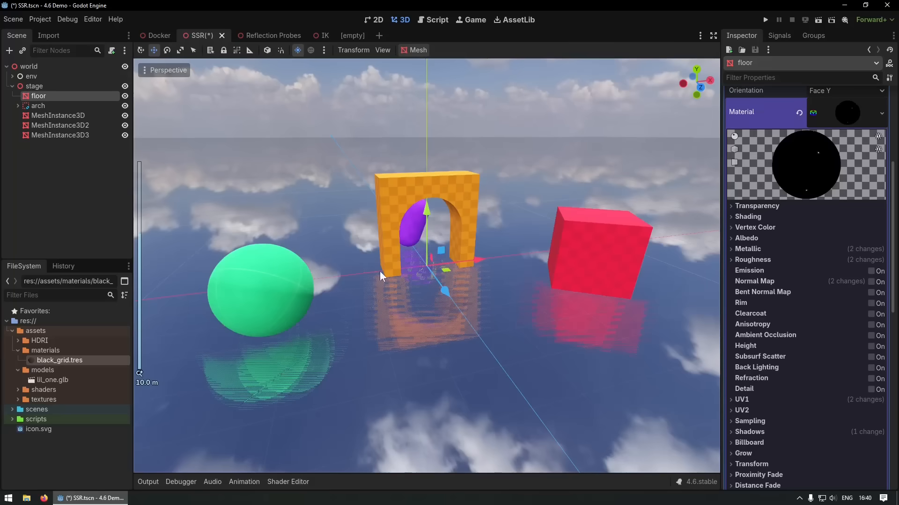
# Open the Project Settings beside the viewport so the reflections stay in view, and bring up the choices for MSAA 3D.
pyautogui.click(40, 19)
pyautogui.click(50, 32)
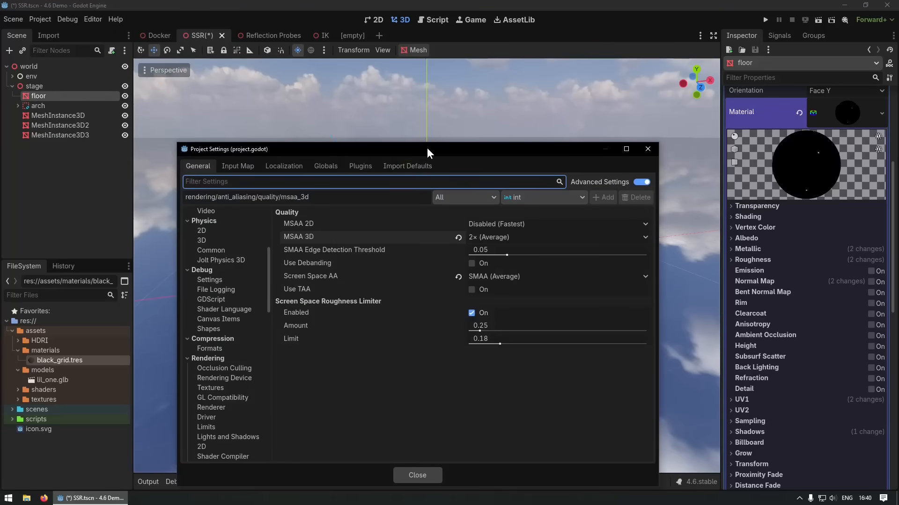
pyautogui.moveTo(427, 153); pyautogui.dragTo(724, 133)
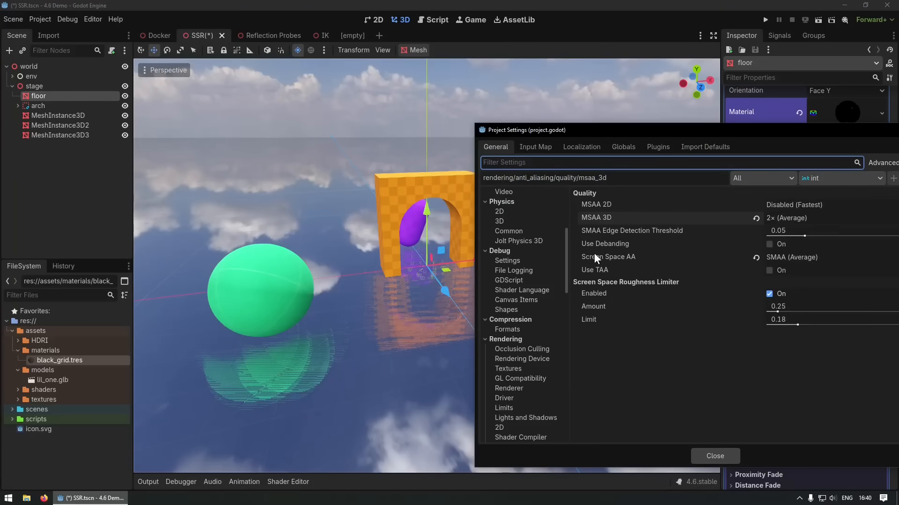
pyautogui.click(799, 219)
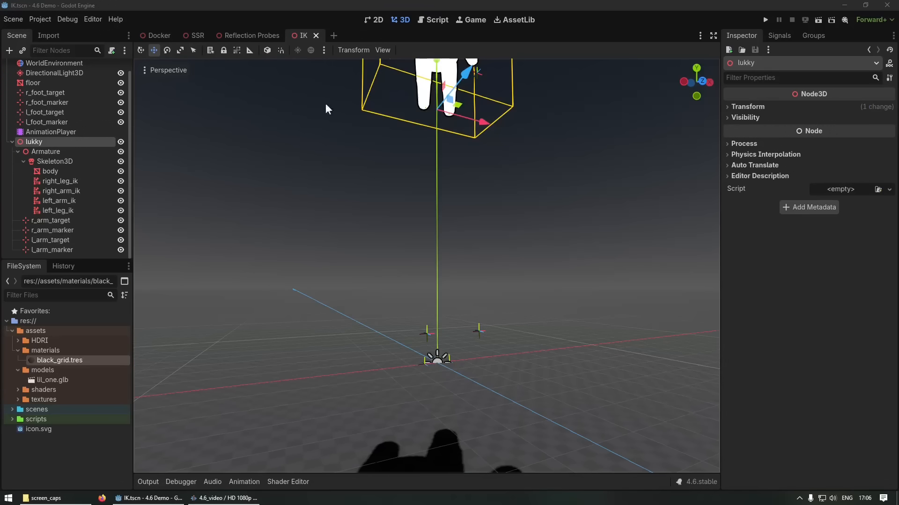
# Move the lukky character down to the floor so its legs bend over the foot targets, and adjust its position there.
pyautogui.moveTo(436, 69); pyautogui.dragTo(581, 336)
pyautogui.moveTo(561, 321); pyautogui.dragTo(370, 339, button='middle')
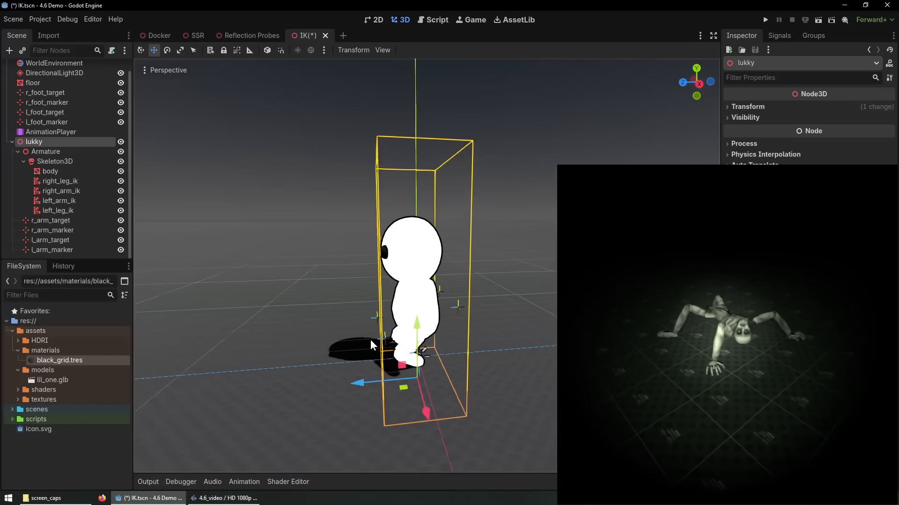
pyautogui.scroll(8, 353, 369)
pyautogui.keyDown('shift'); pyautogui.moveTo(352, 370); pyautogui.dragTo(430, 308, button='middle'); pyautogui.keyUp('shift')
pyautogui.moveTo(374, 338); pyautogui.dragTo(613, 345, button='middle')
pyautogui.moveTo(405, 346); pyautogui.dragTo(453, 338)
# Move r_foot_marker around on the horizontal plane to steer the direction of the right knee.
pyautogui.moveTo(503, 342); pyautogui.dragTo(417, 340, button='middle')
pyautogui.click(380, 307)
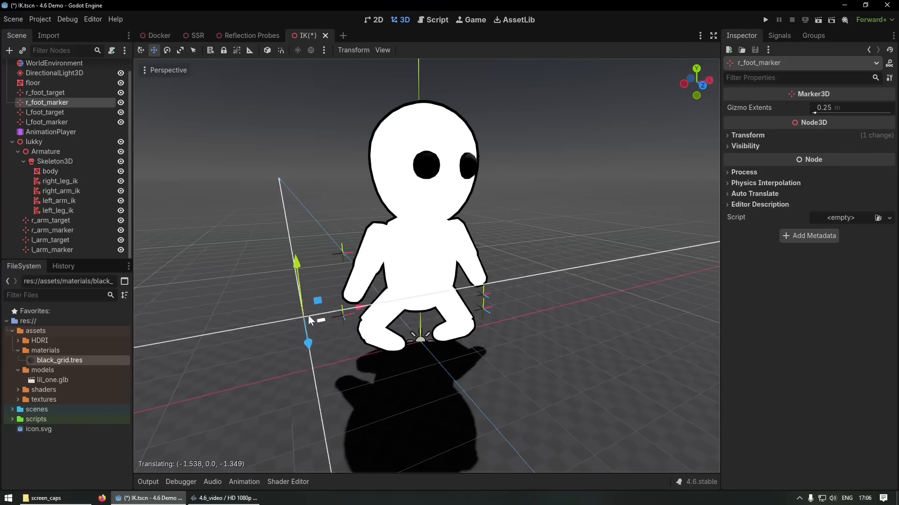
pyautogui.moveTo(308, 321); pyautogui.dragTo(421, 359)
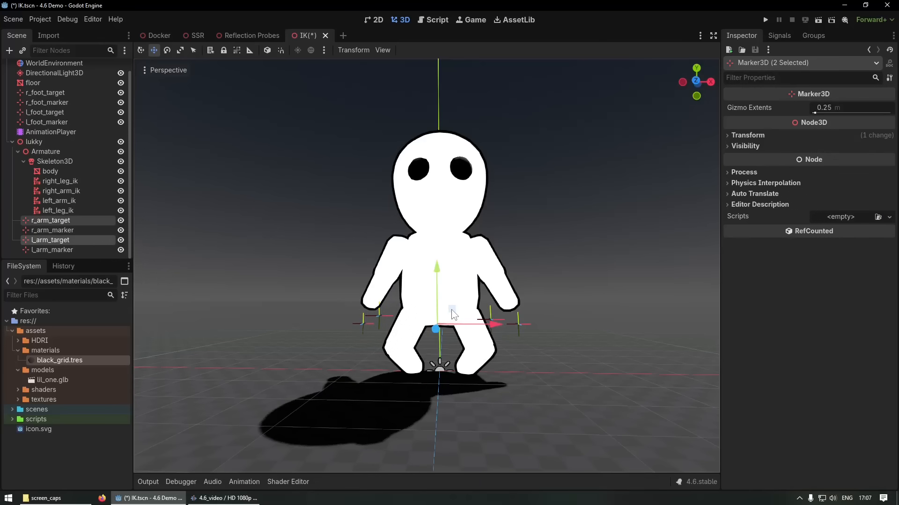
# Raise r_arm_target and l_arm_target together by about 2.3 m and lower them back beside the character's body.
pyautogui.moveTo(449, 291); pyautogui.dragTo(453, 213)
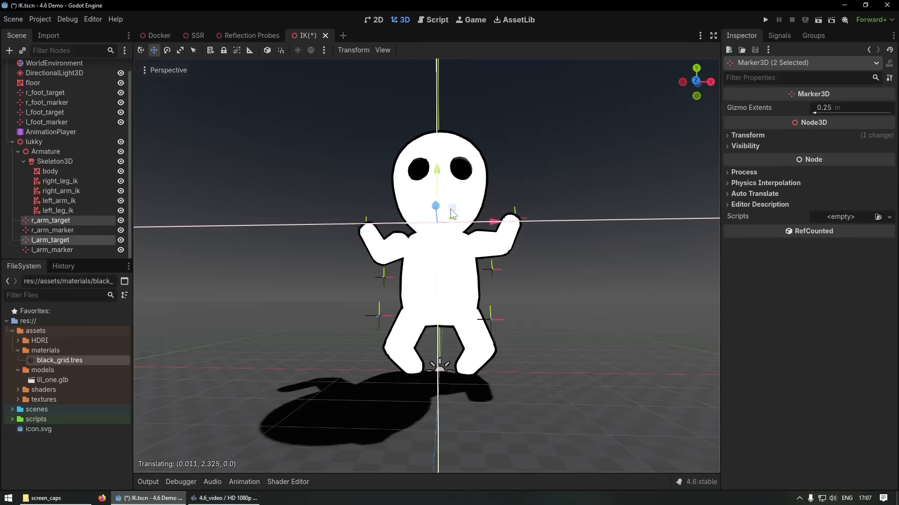
pyautogui.moveTo(332, 196); pyautogui.dragTo(499, 220, button='middle')
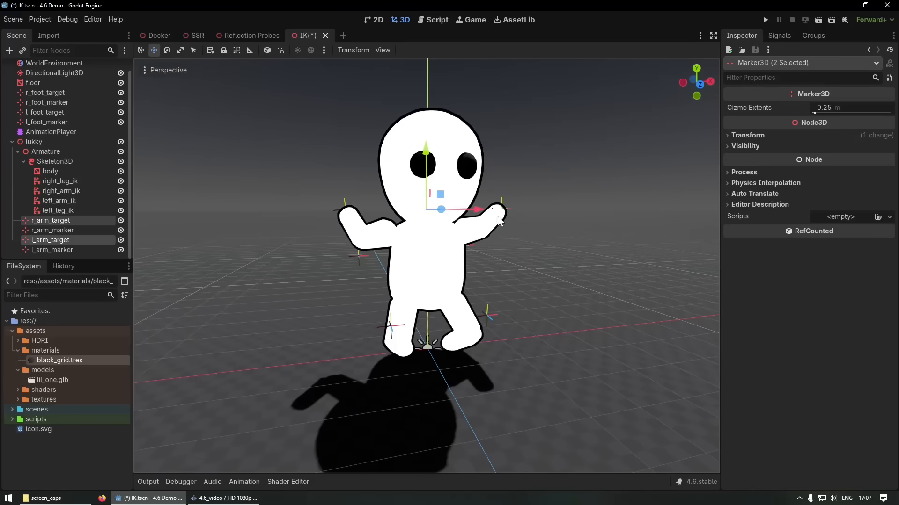
pyautogui.moveTo(441, 192); pyautogui.dragTo(439, 291)
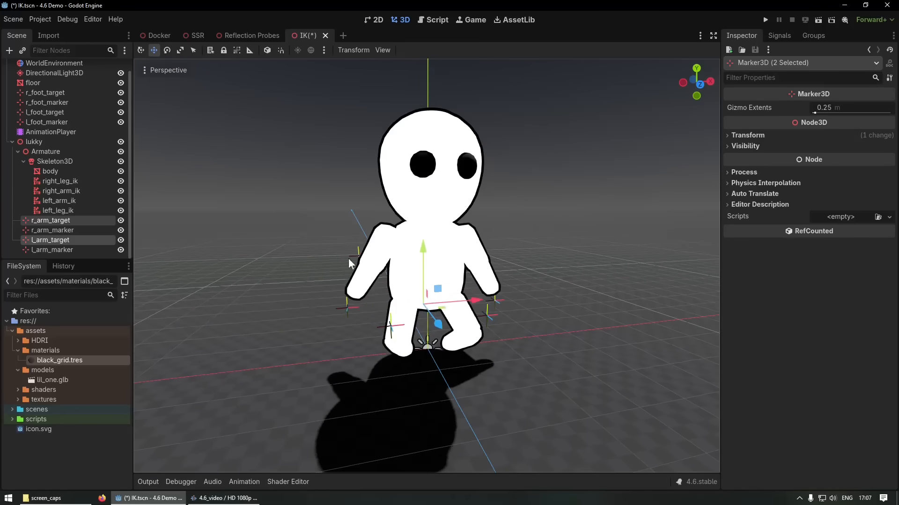
pyautogui.moveTo(349, 258); pyautogui.dragTo(377, 258, button='middle')
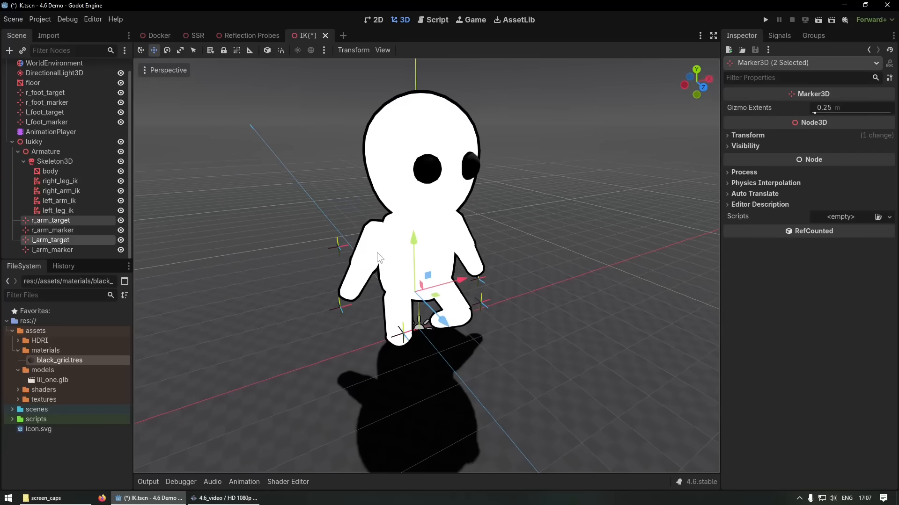
# Switch to the Transform mode and move r_arm_target to about X -1.497, Y 2.661, Z -0.182 m to bend the right arm.
pyautogui.press('q')
pyautogui.click(405, 318)
pyautogui.click(338, 309)
pyautogui.moveTo(334, 309)
pyautogui.mouseDown(button='middle')
pyautogui.moveTo(344, 333)
pyautogui.moveTo(448, 327)
pyautogui.moveTo(434, 351)
pyautogui.moveTo(360, 316)
pyautogui.mouseUp(button='middle')
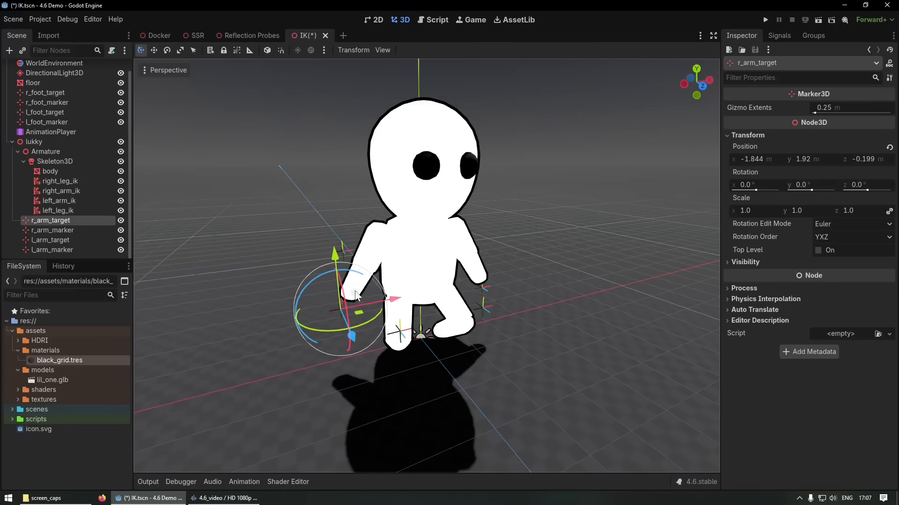
pyautogui.moveTo(367, 247); pyautogui.dragTo(372, 260)
pyautogui.moveTo(372, 260)
pyautogui.mouseDown(button='middle')
pyautogui.moveTo(349, 270)
pyautogui.moveTo(398, 262)
pyautogui.moveTo(370, 274)
pyautogui.mouseUp(button='middle')
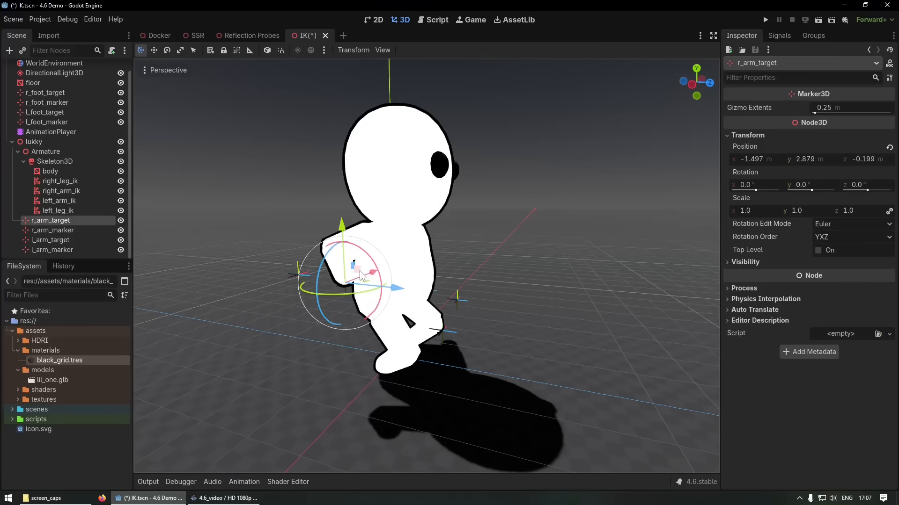
pyautogui.moveTo(360, 271); pyautogui.dragTo(375, 284)
# Raise r_arm_marker behind the character to change the direction of the right elbow.
pyautogui.click(297, 277)
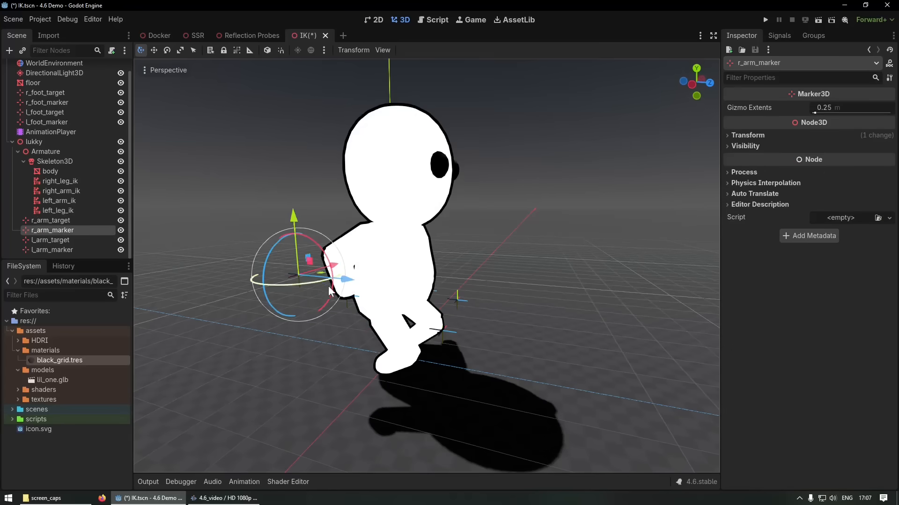
pyautogui.moveTo(327, 285); pyautogui.dragTo(321, 294, button='middle')
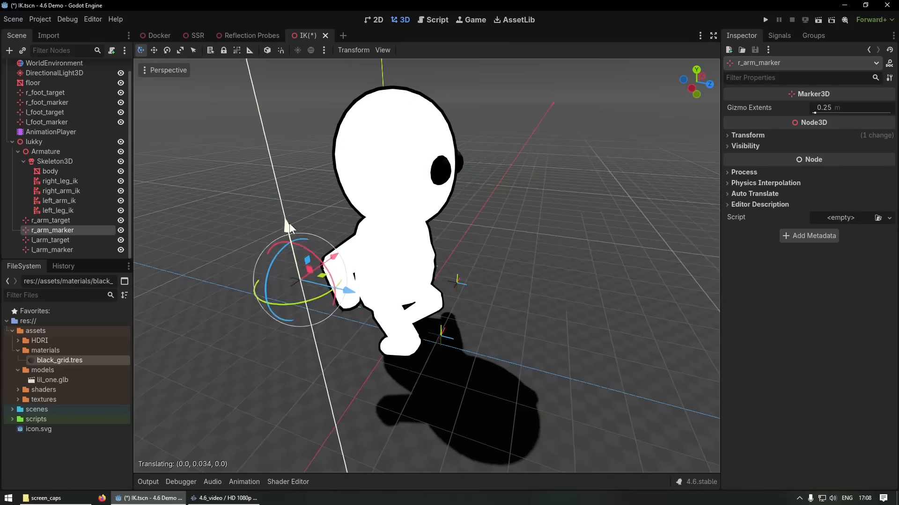
pyautogui.moveTo(333, 283); pyautogui.dragTo(332, 240)
pyautogui.moveTo(418, 282); pyautogui.dragTo(471, 211, button='middle')
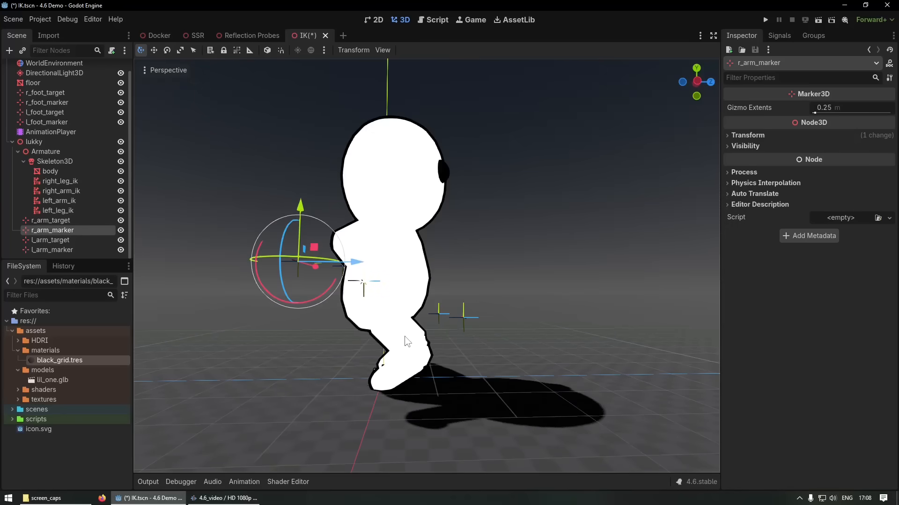
pyautogui.moveTo(363, 393); pyautogui.dragTo(326, 261, button='middle')
pyautogui.moveTo(470, 305); pyautogui.dragTo(136, 221, button='middle')
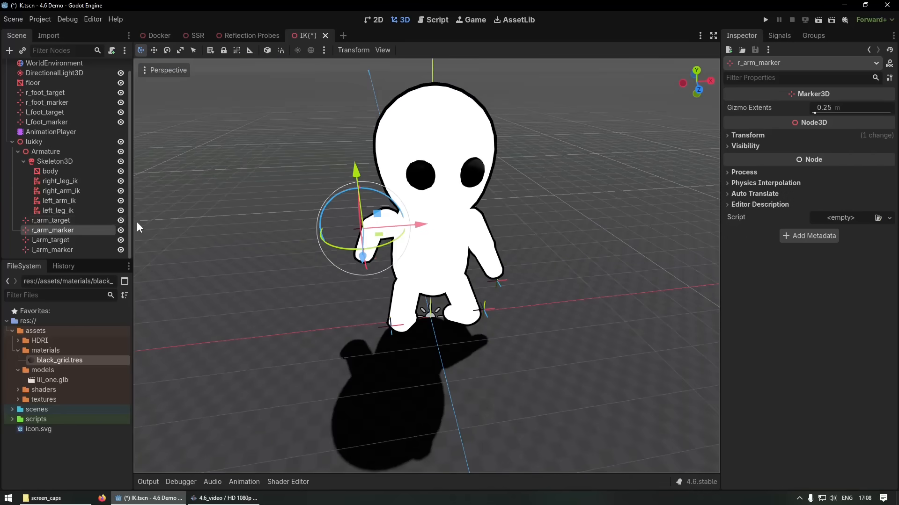
# Move r_arm_target outward and forward to about X -1.851, Z 0.189 m, and adjust it further to pose the right arm.
pyautogui.click(64, 224)
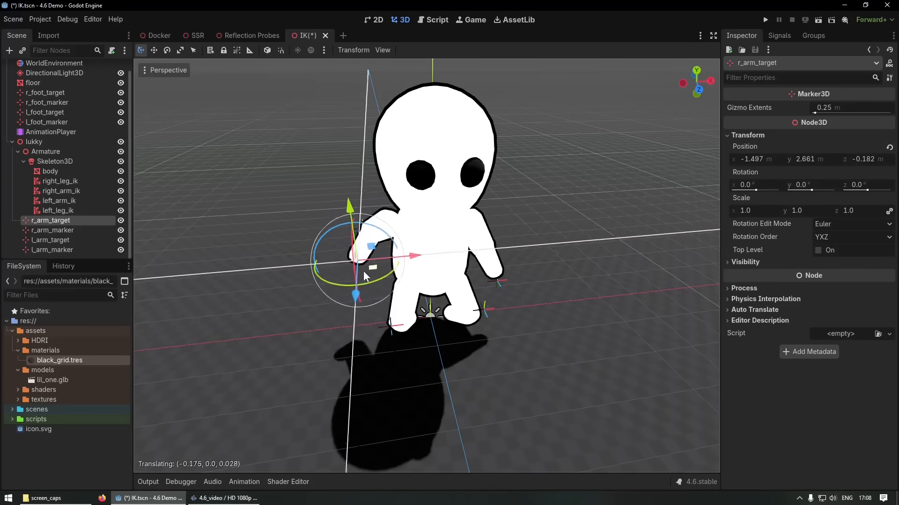
pyautogui.moveTo(363, 271); pyautogui.dragTo(354, 301)
pyautogui.moveTo(354, 301); pyautogui.dragTo(480, 281, button='middle')
pyautogui.moveTo(440, 327); pyautogui.dragTo(351, 234, button='middle')
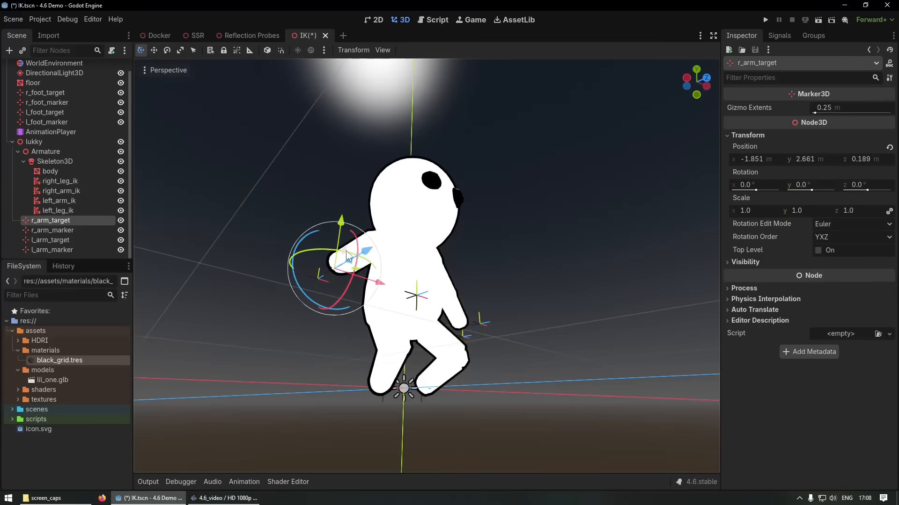
pyautogui.moveTo(346, 251); pyautogui.dragTo(349, 226)
pyautogui.moveTo(413, 223); pyautogui.dragTo(382, 319, button='middle')
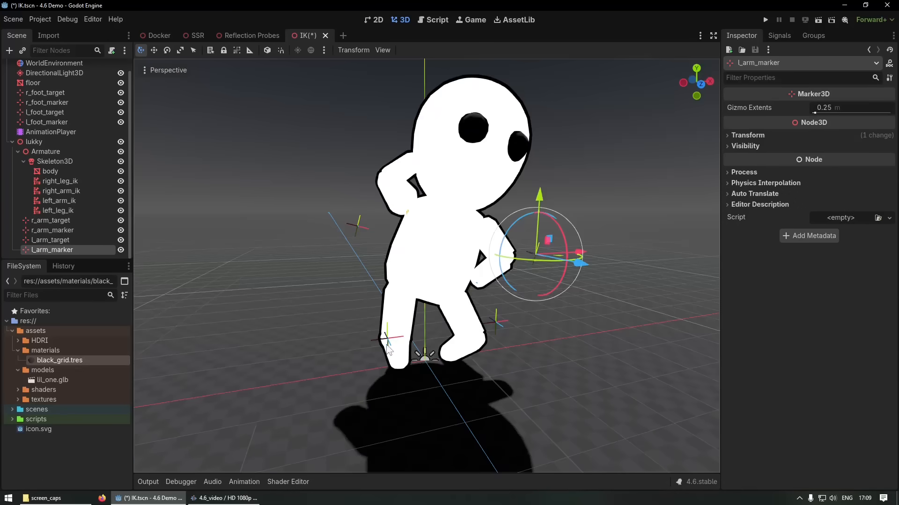
# Move r_foot_marker across the ground plane in front of the character to swing the right knee around.
pyautogui.click(388, 346)
pyautogui.moveTo(424, 370); pyautogui.dragTo(592, 465)
pyautogui.moveTo(435, 451); pyautogui.dragTo(559, 416)
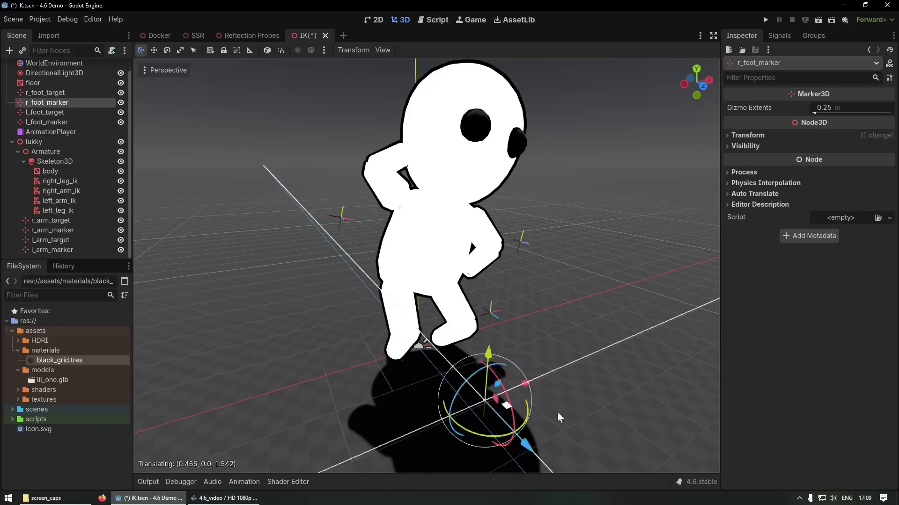